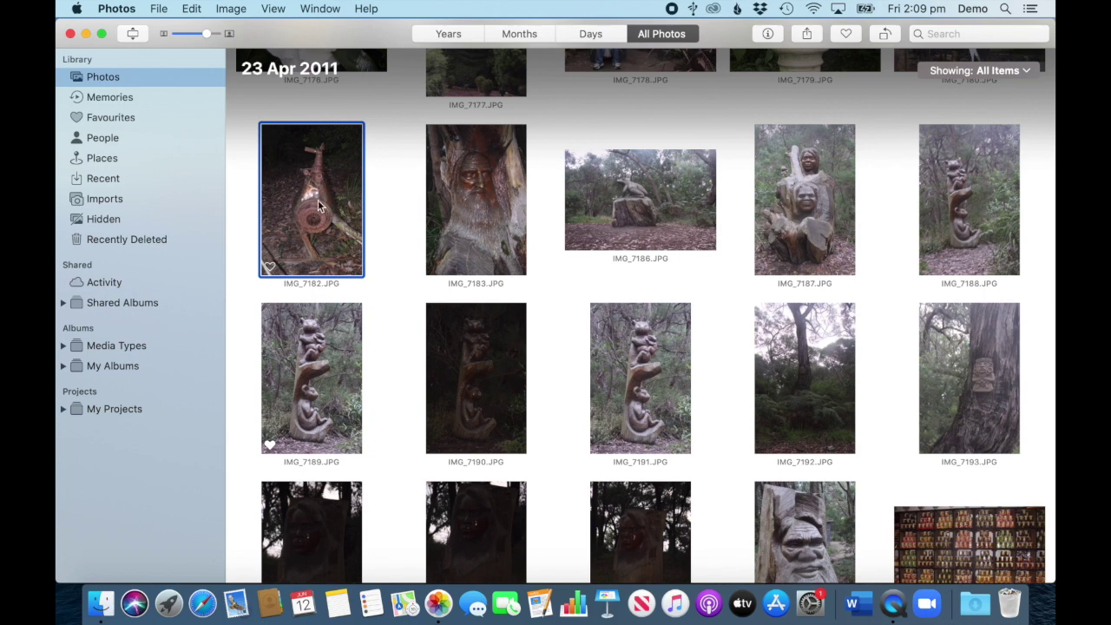
Show the Info details (date, camera, lens, exposure) for IMG_7182.JPG.
{"action": "key", "text": "super+i"}
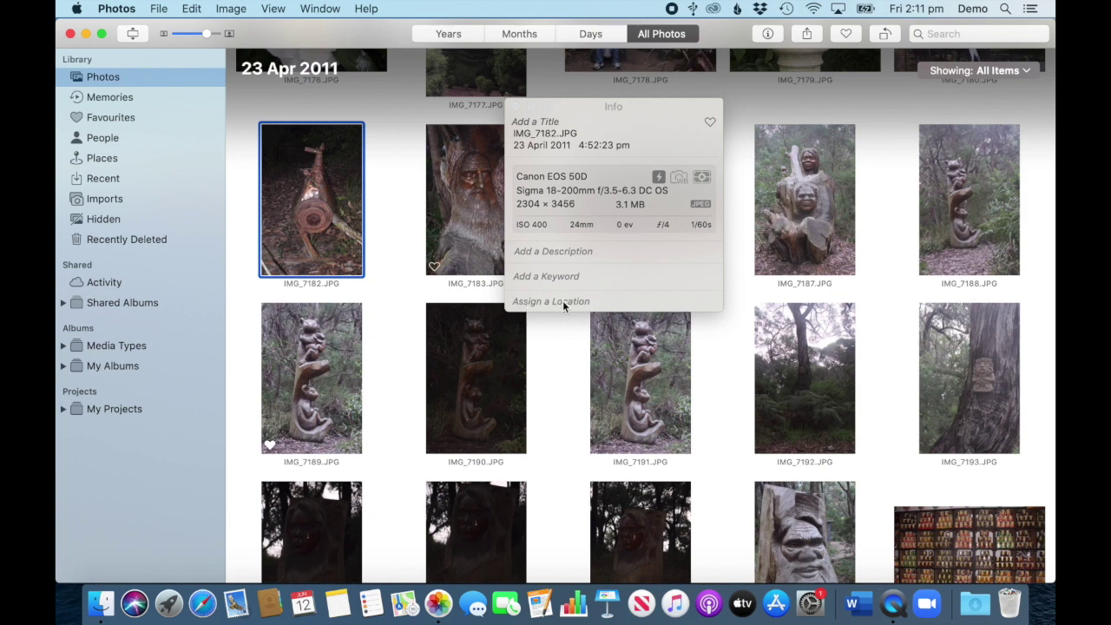
Search 'Ench' and assign The Enchanted Maze Garden as IMG_7182's location.
{"action": "left_click", "coordinate": [539, 301]}
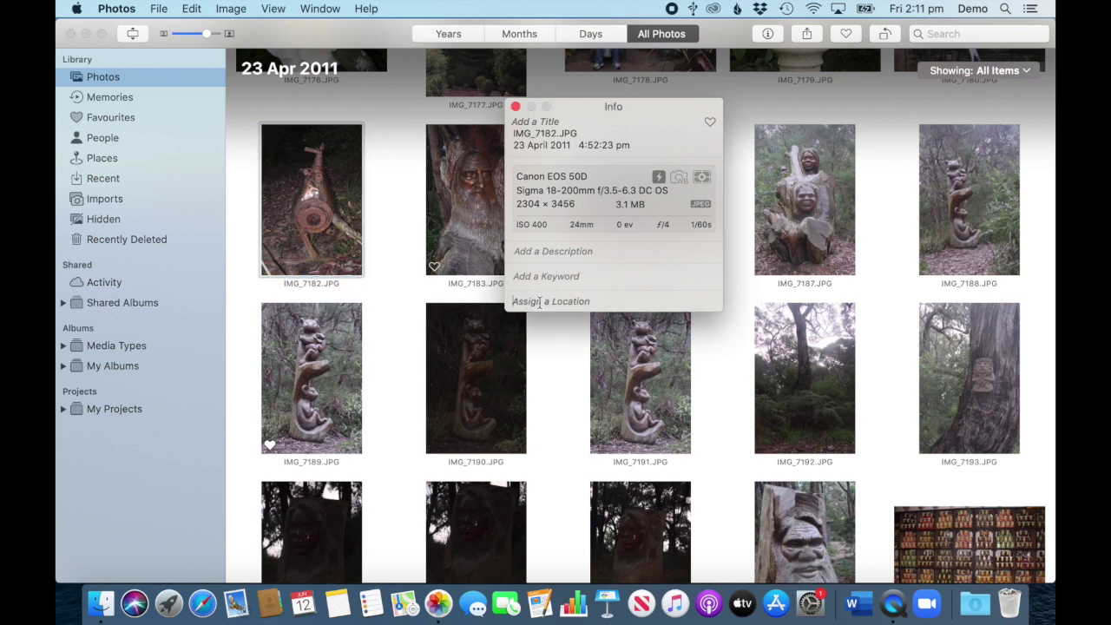
{"action": "type", "text": "En"}
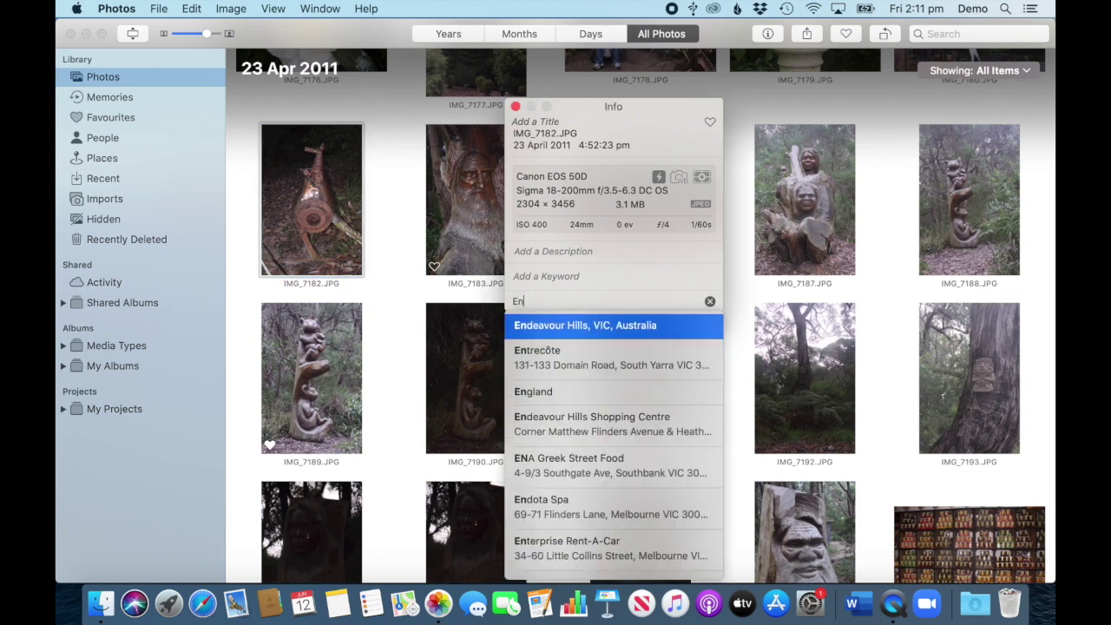
{"action": "type", "text": "ch"}
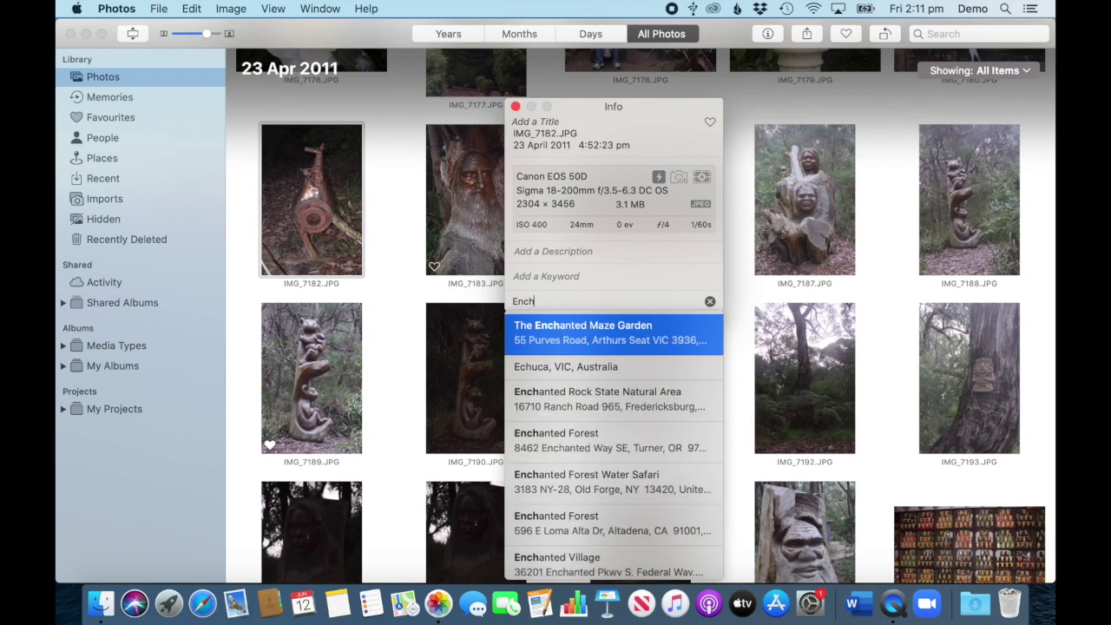
{"action": "left_click", "coordinate": [589, 330]}
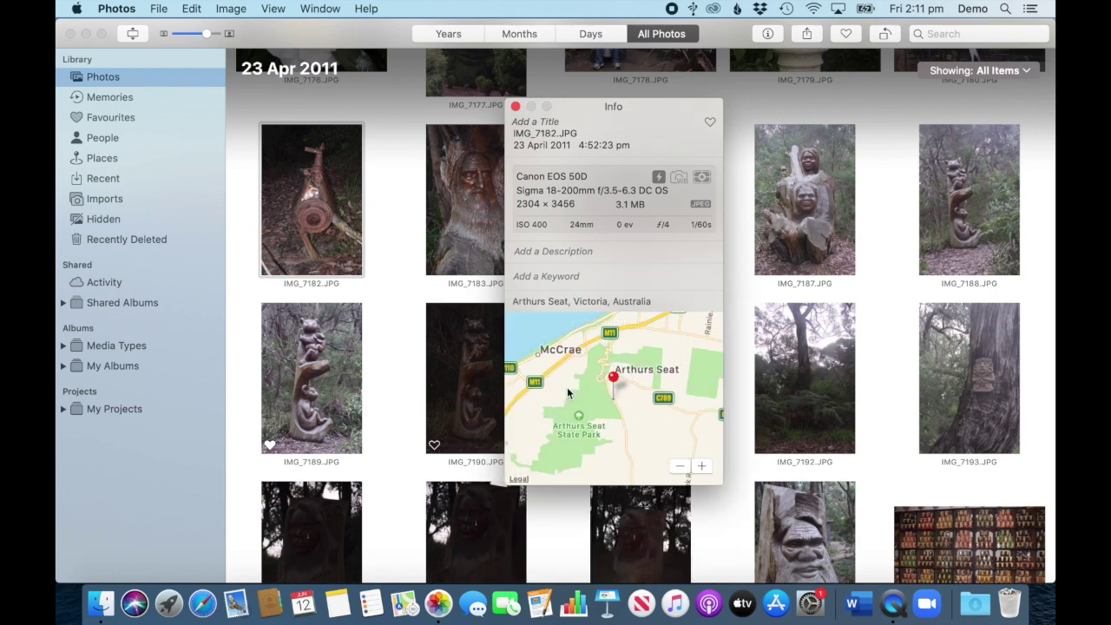
Zoom the location map and drag IMG_7182's pin so it reads Dromana, Victoria, Australia.
{"action": "left_click", "coordinate": [682, 467]}
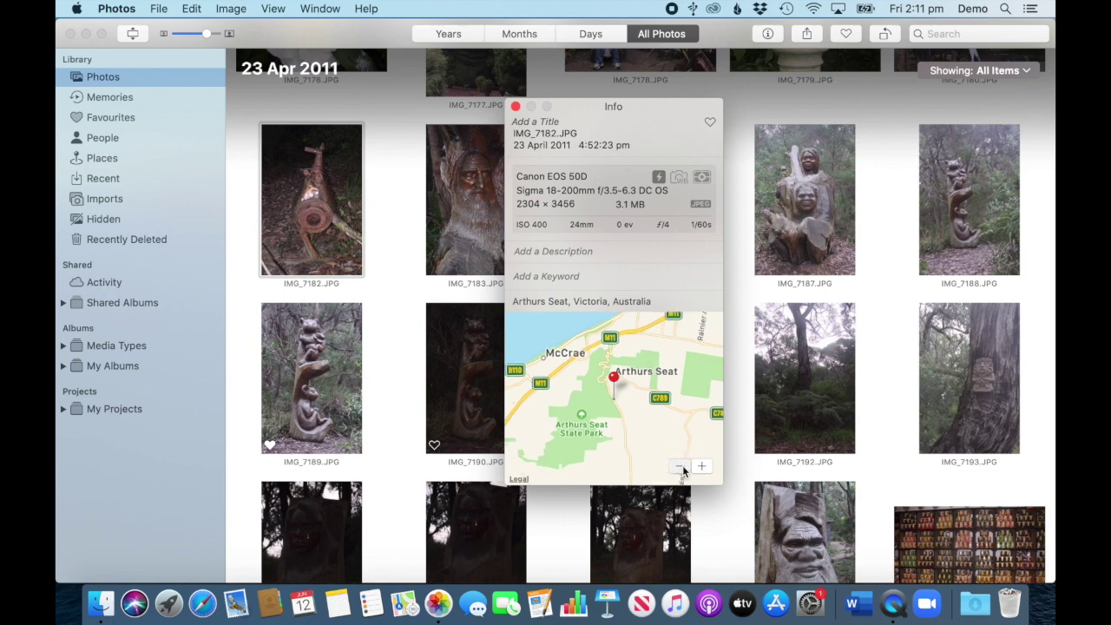
{"action": "left_click", "coordinate": [682, 468]}
{"action": "left_click", "coordinate": [703, 467]}
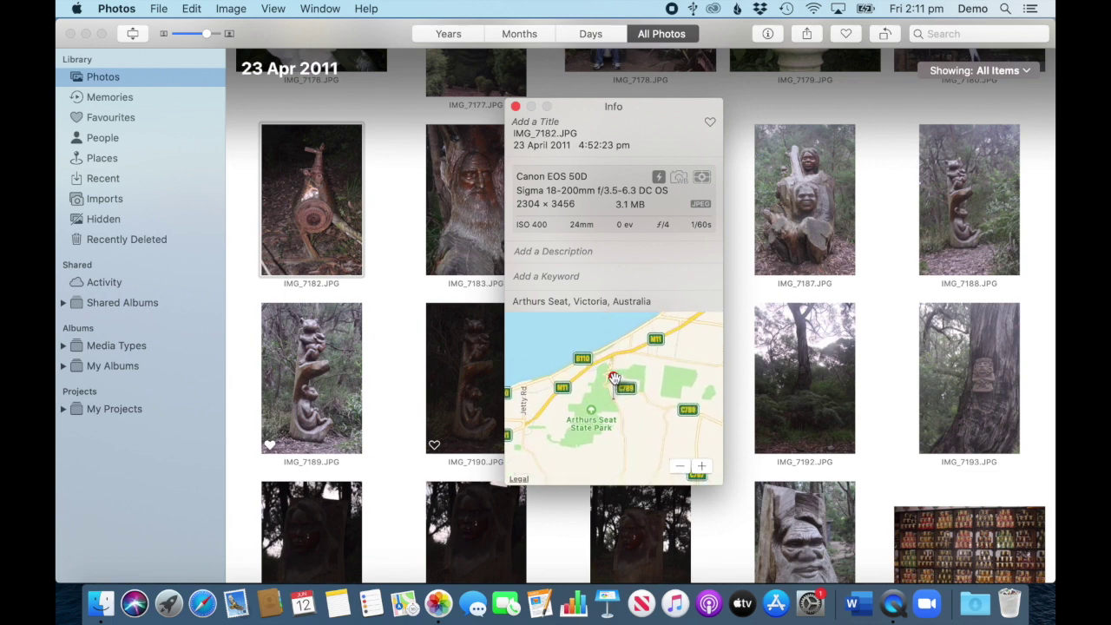
{"action": "mouse_move", "coordinate": [613, 378]}
{"action": "left_mouse_down"}
{"action": "mouse_move", "coordinate": [664, 342]}
{"action": "mouse_move", "coordinate": [638, 336]}
{"action": "left_mouse_up"}
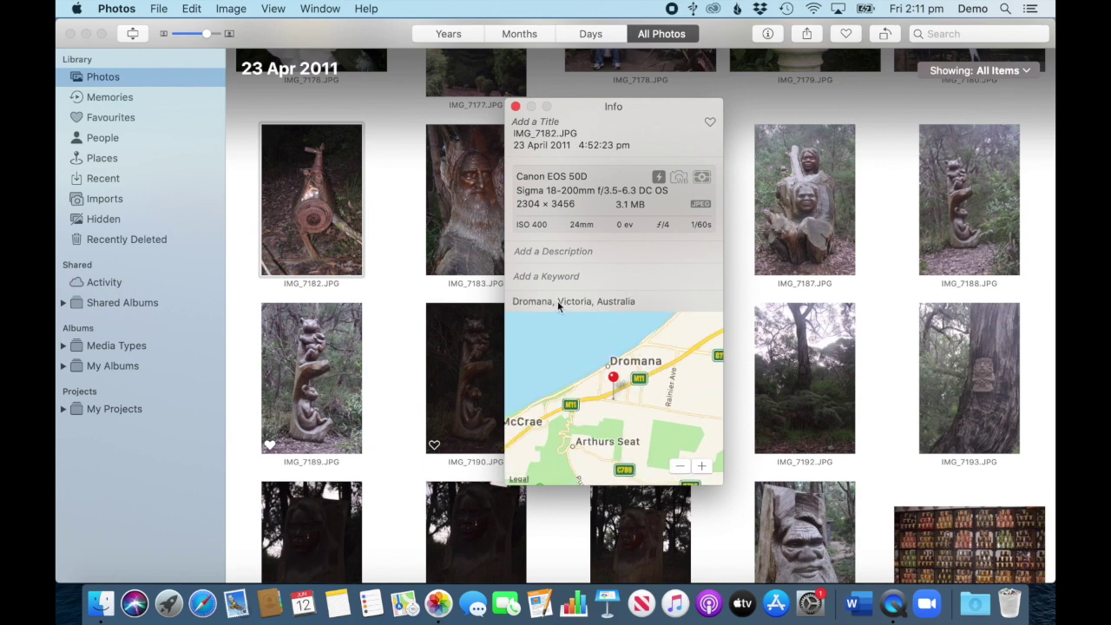
{"action": "left_click", "coordinate": [581, 302]}
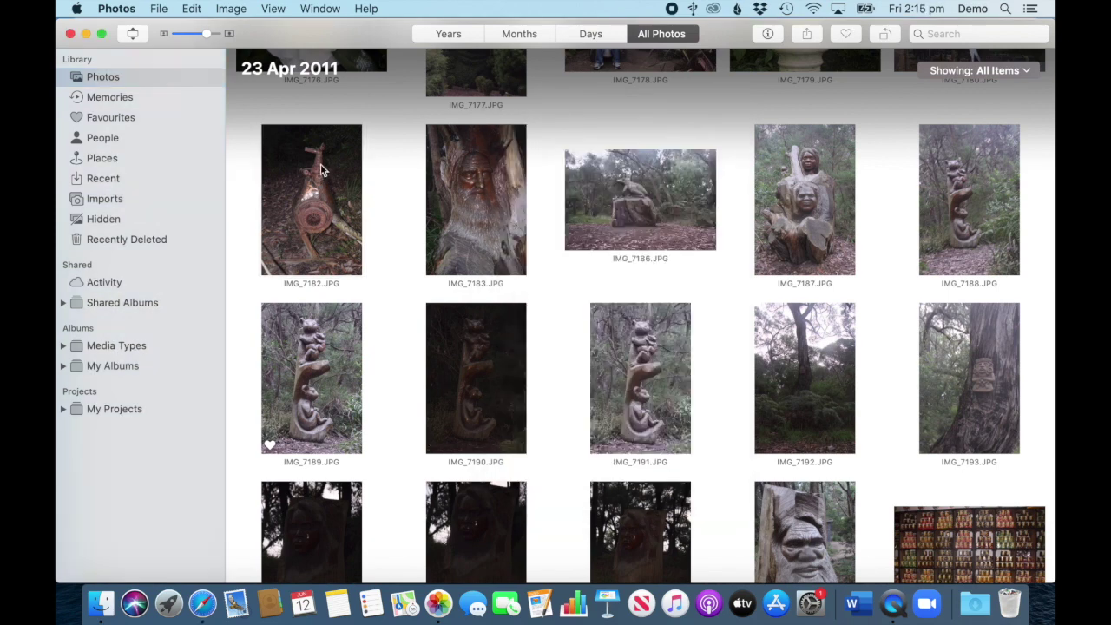
{"action": "left_click", "coordinate": [320, 169]}
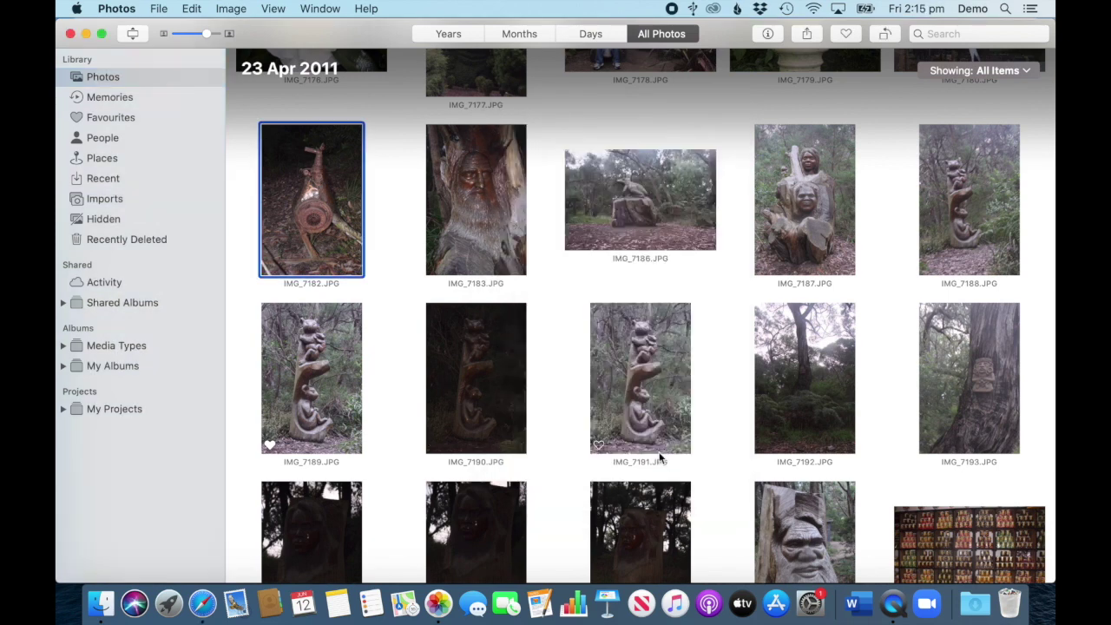
Select the 14 photos from IMG_7182 onward and assign them The Enchanted Maze Garden location.
{"action": "left_click", "coordinate": [803, 516], "text": "shift"}
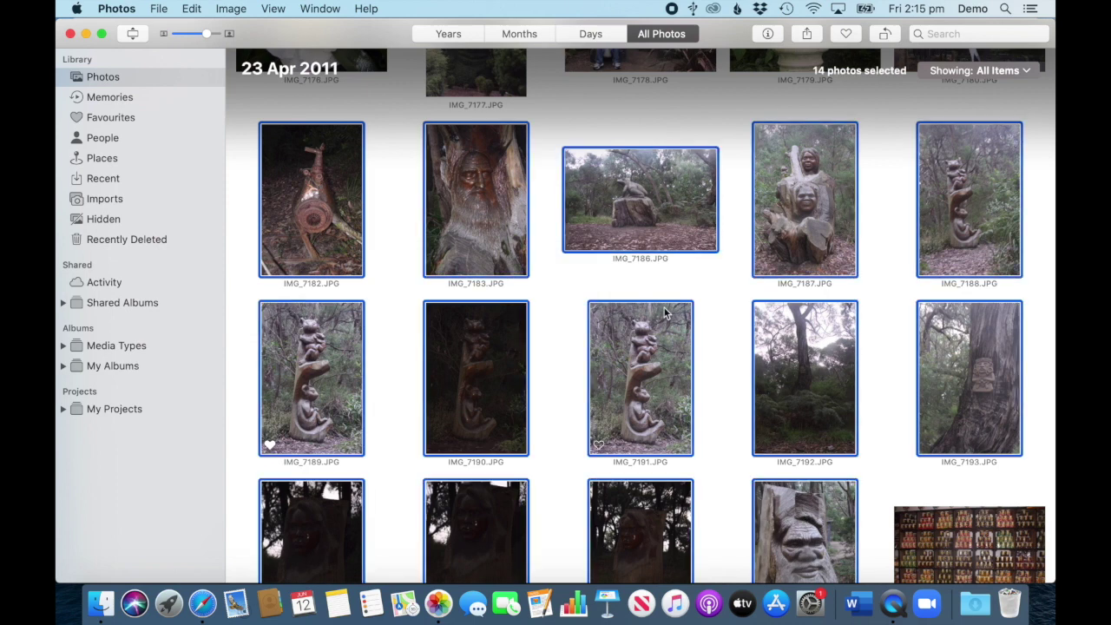
{"action": "key", "text": "super+i"}
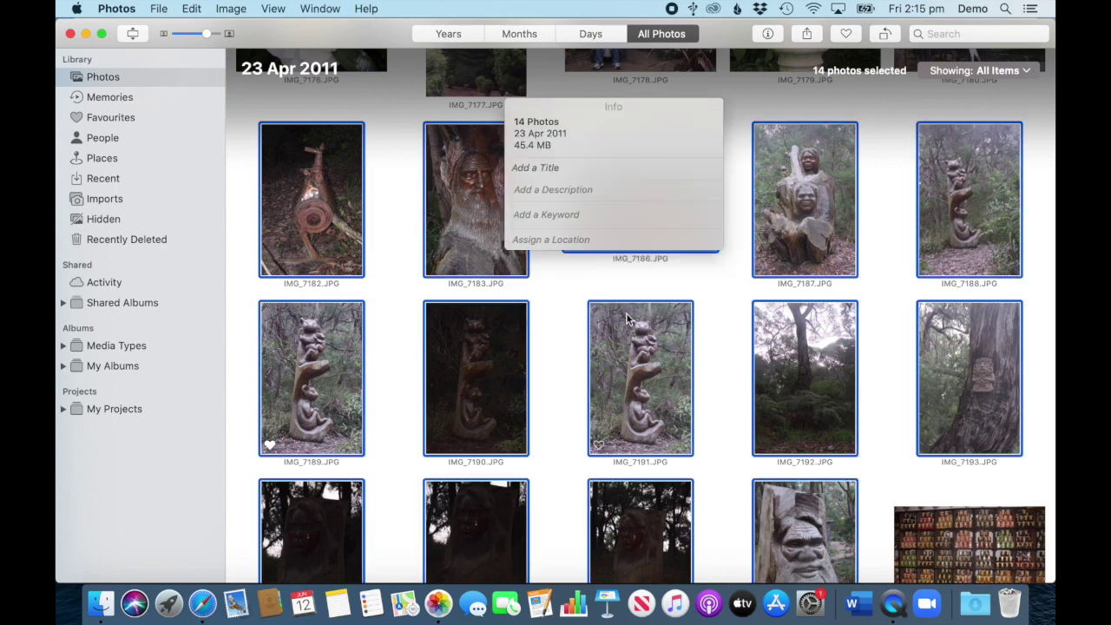
{"action": "left_click", "coordinate": [609, 239]}
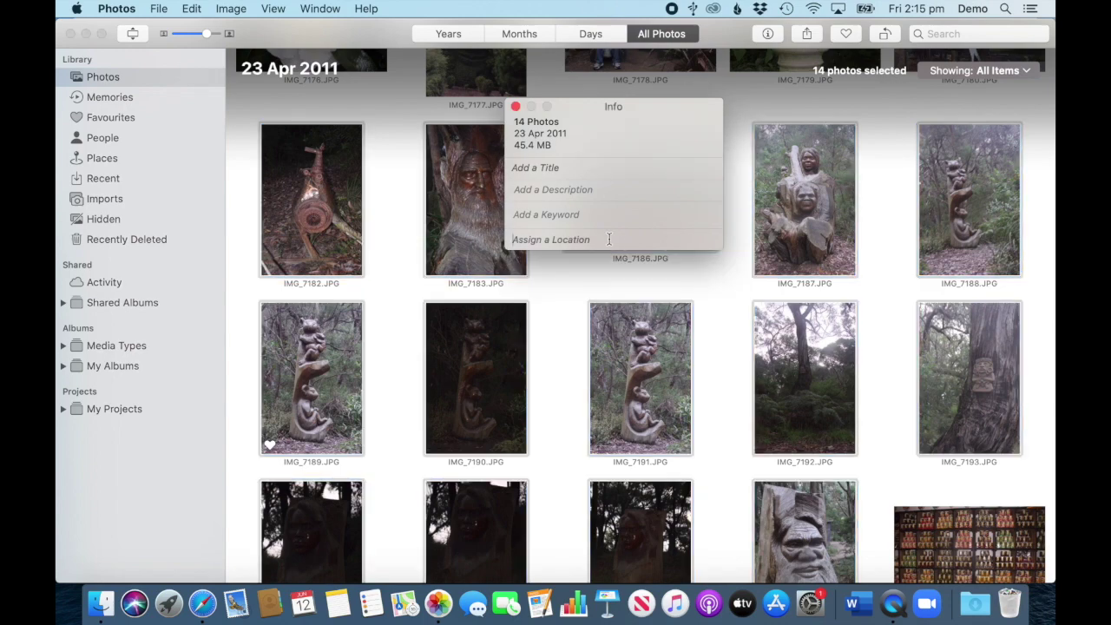
{"action": "type", "text": "Ench"}
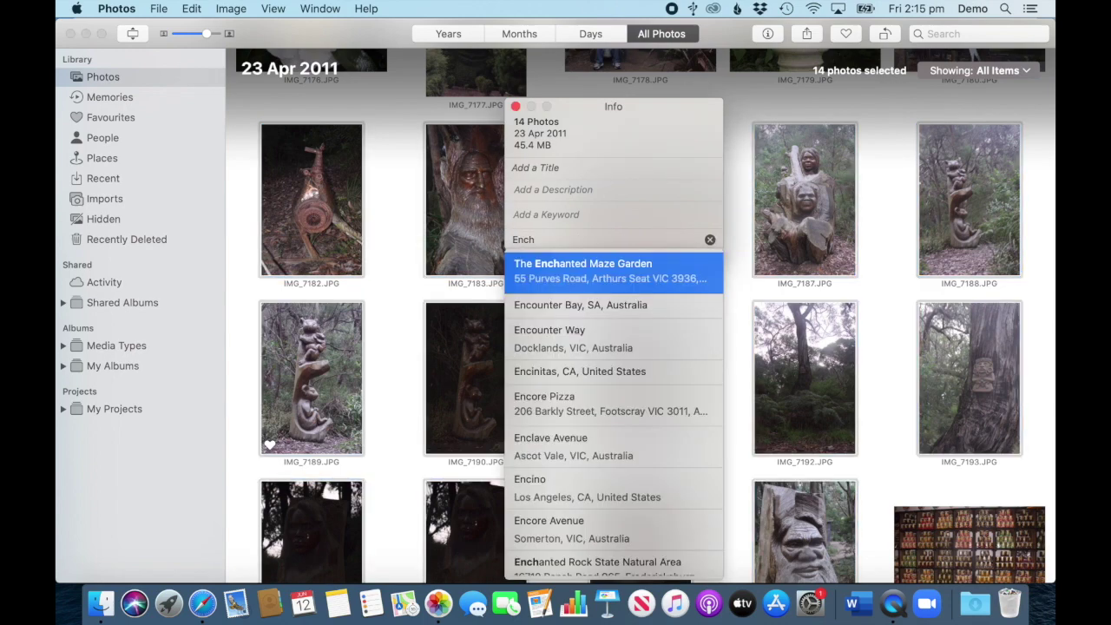
{"action": "left_click", "coordinate": [630, 270]}
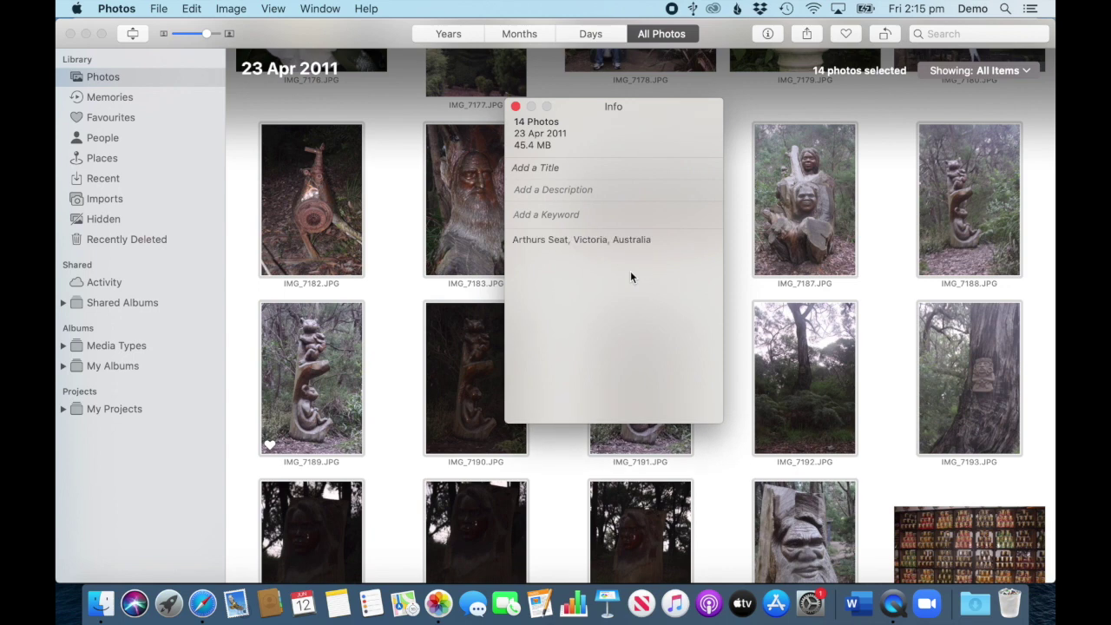
Close Info and show IMG_7186's details to confirm the Arthurs Seat location.
{"action": "left_click", "coordinate": [515, 106]}
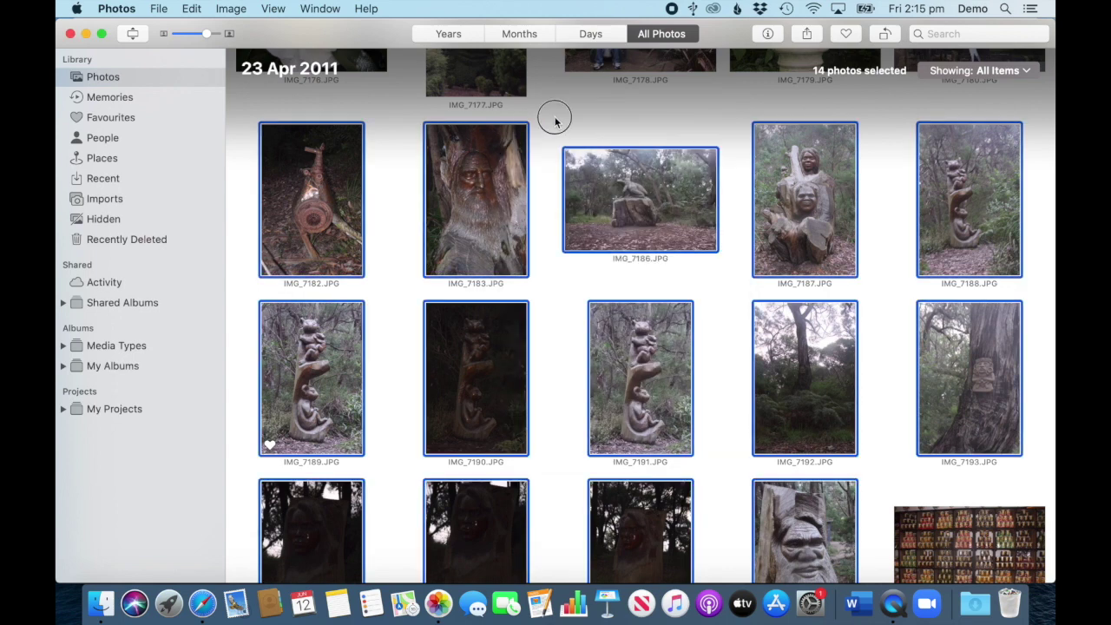
{"action": "left_click", "coordinate": [614, 188]}
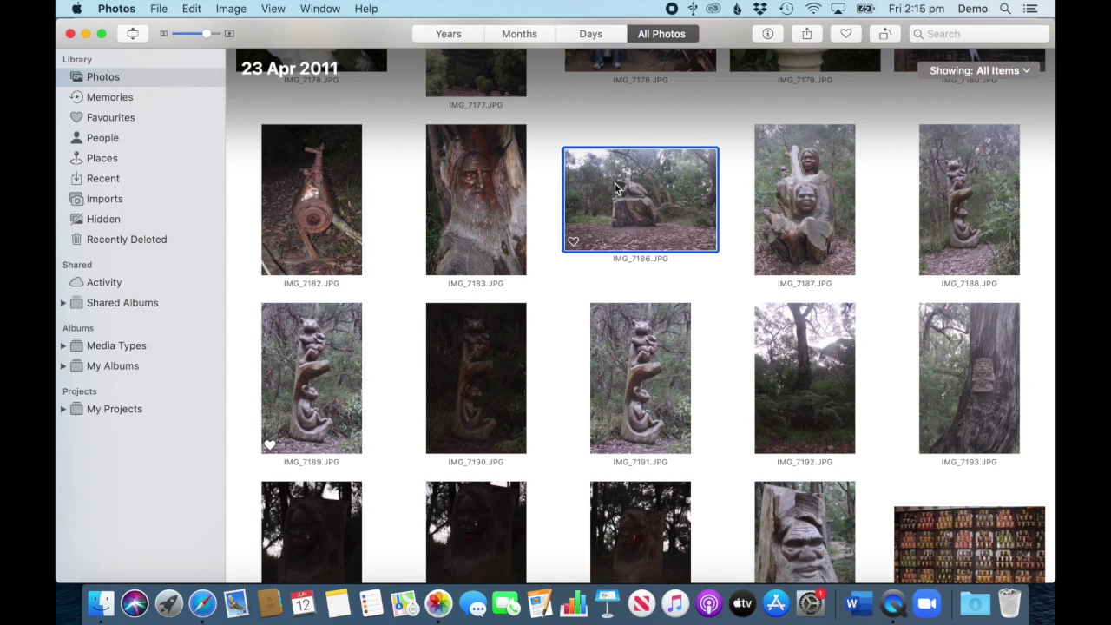
{"action": "key", "text": "super+i"}
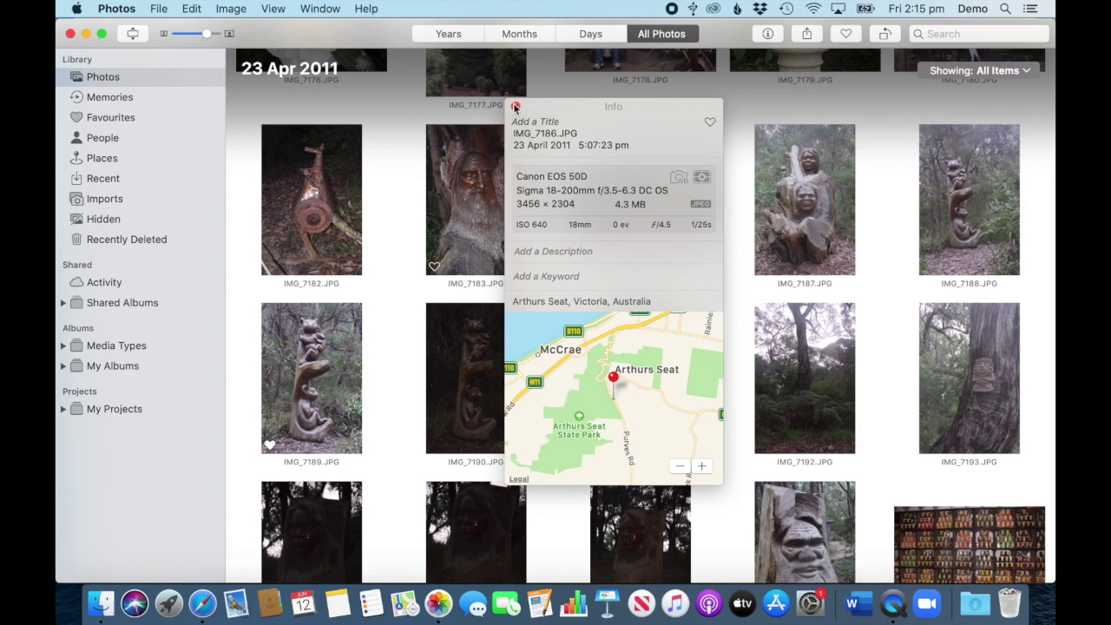
Delete the Arthurs Seat location text and step through the grid toward IMG_7186.
{"action": "left_click", "coordinate": [665, 302]}
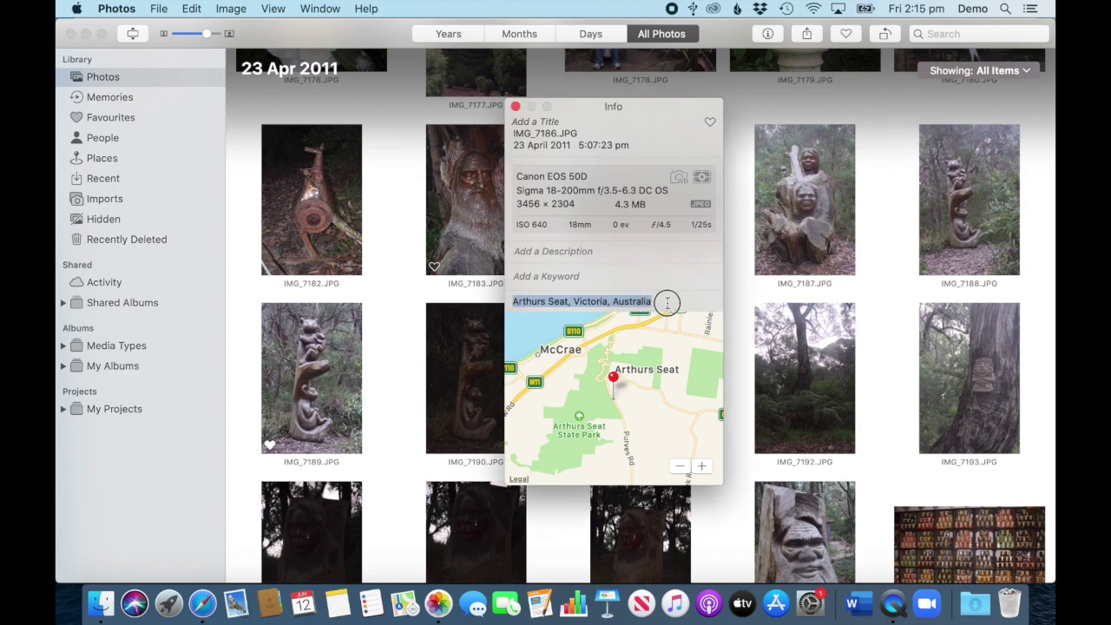
{"action": "key", "text": "BackSpace"}
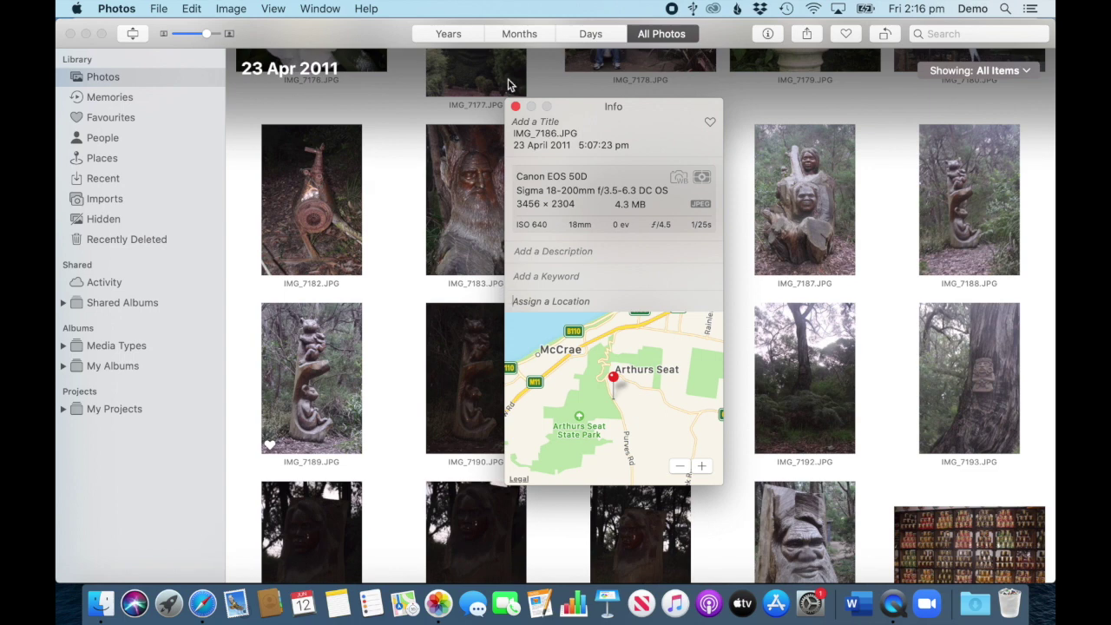
{"action": "left_click", "coordinate": [469, 151]}
{"action": "left_click", "coordinate": [469, 151]}
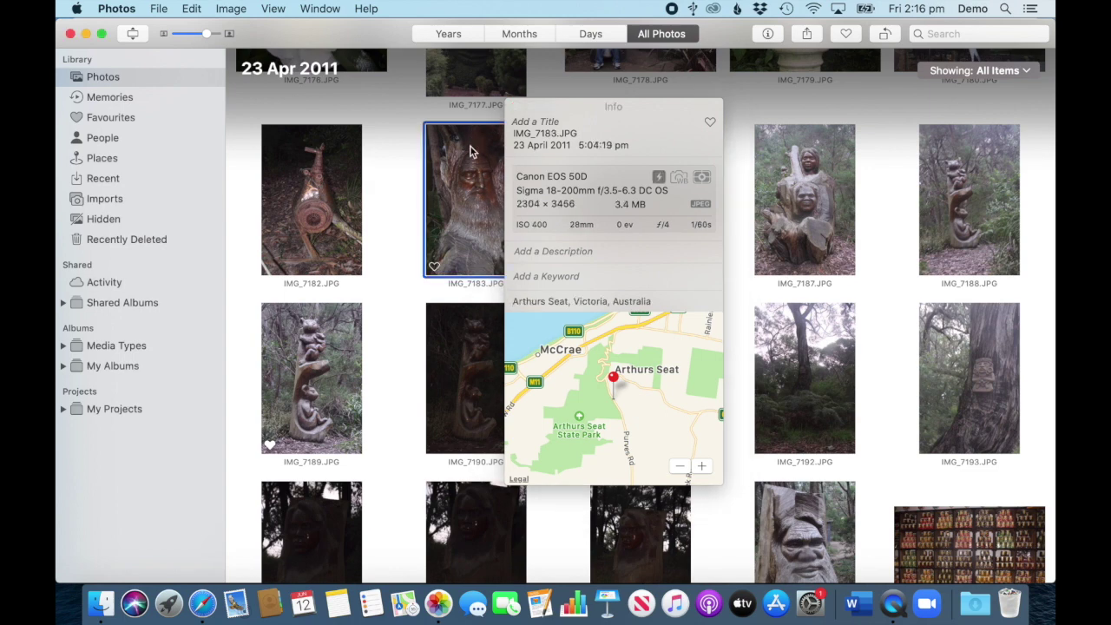
{"action": "key", "text": "Right"}
Select IMG_7186 and choose Image > Location > Revert to Original Location.
{"action": "left_click_drag", "start_coordinate": [599, 106], "coordinate": [792, 97]}
{"action": "left_click", "coordinate": [631, 182]}
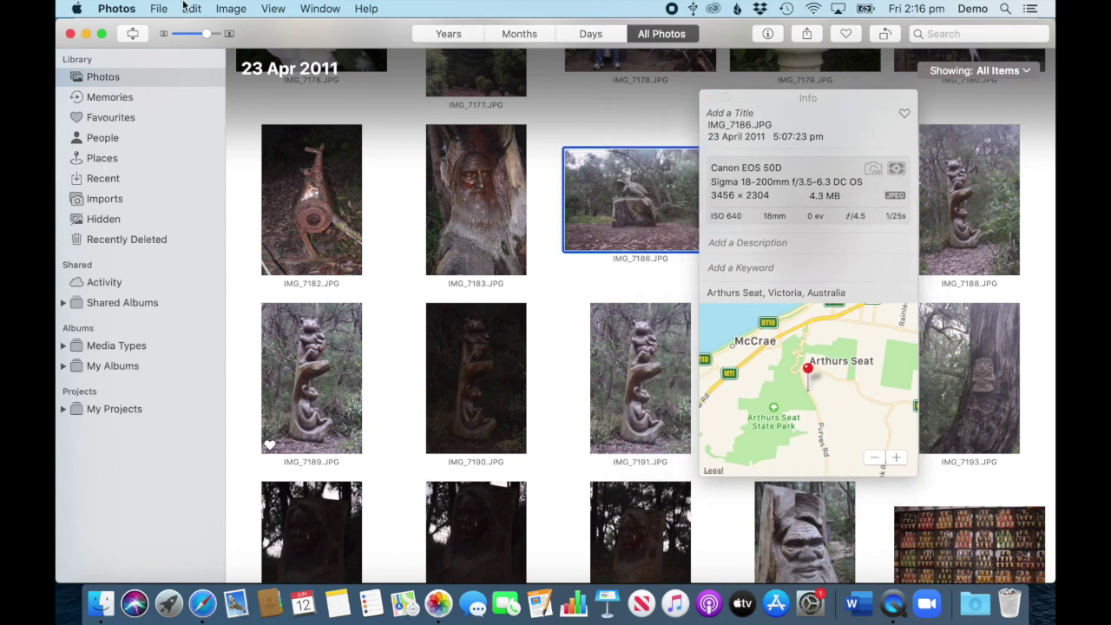
{"action": "left_click", "coordinate": [227, 9]}
{"action": "mouse_move", "coordinate": [234, 45]}
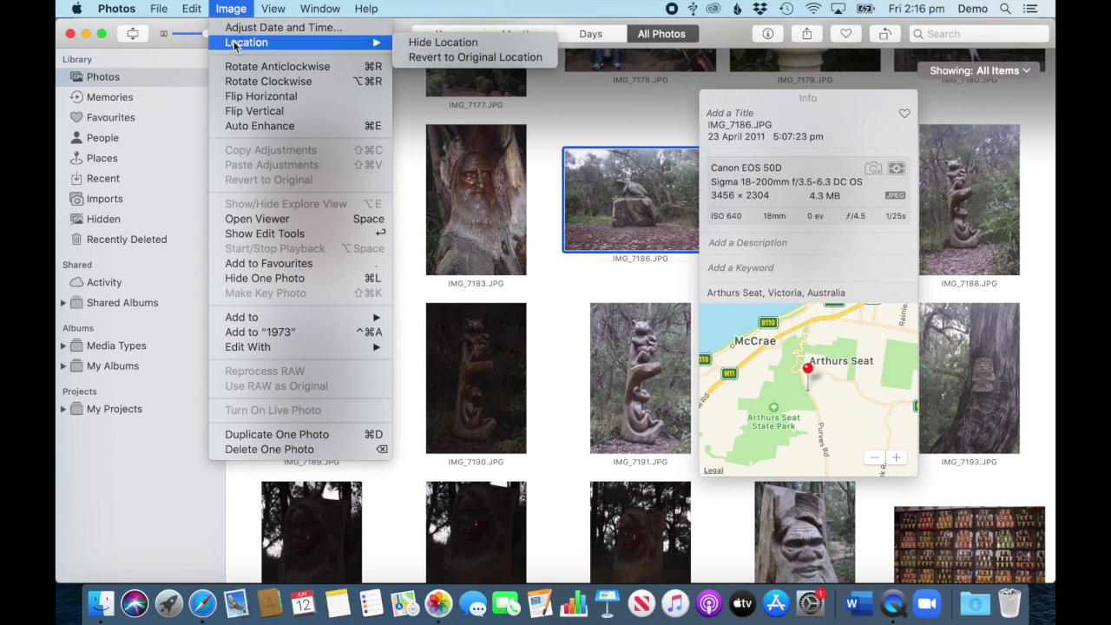
{"action": "left_click", "coordinate": [417, 61]}
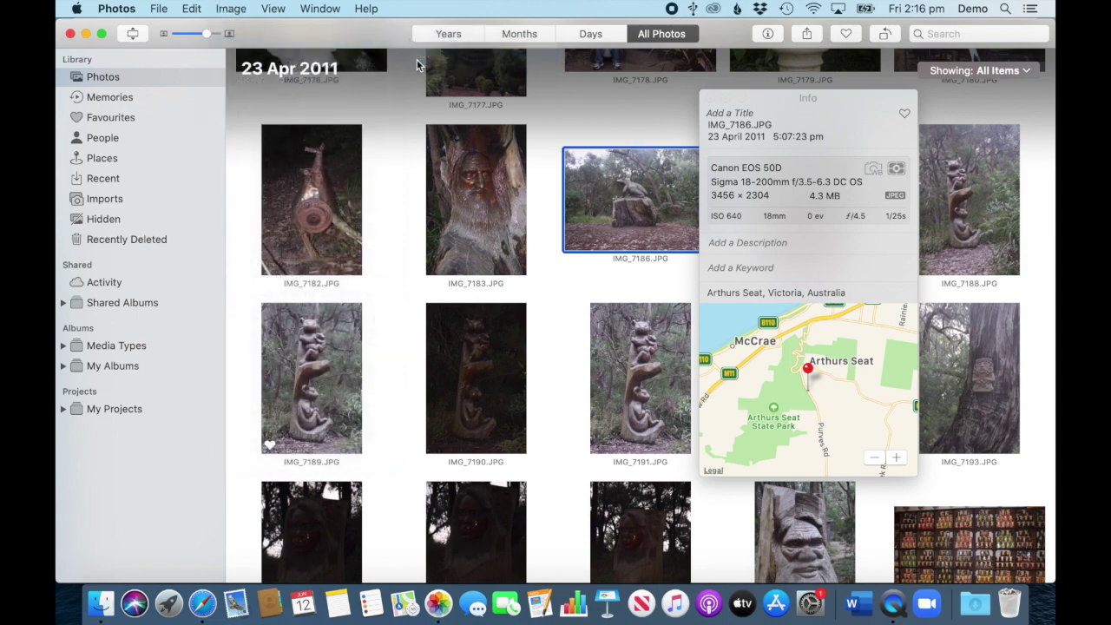
{"action": "mouse_move", "coordinate": [626, 212]}
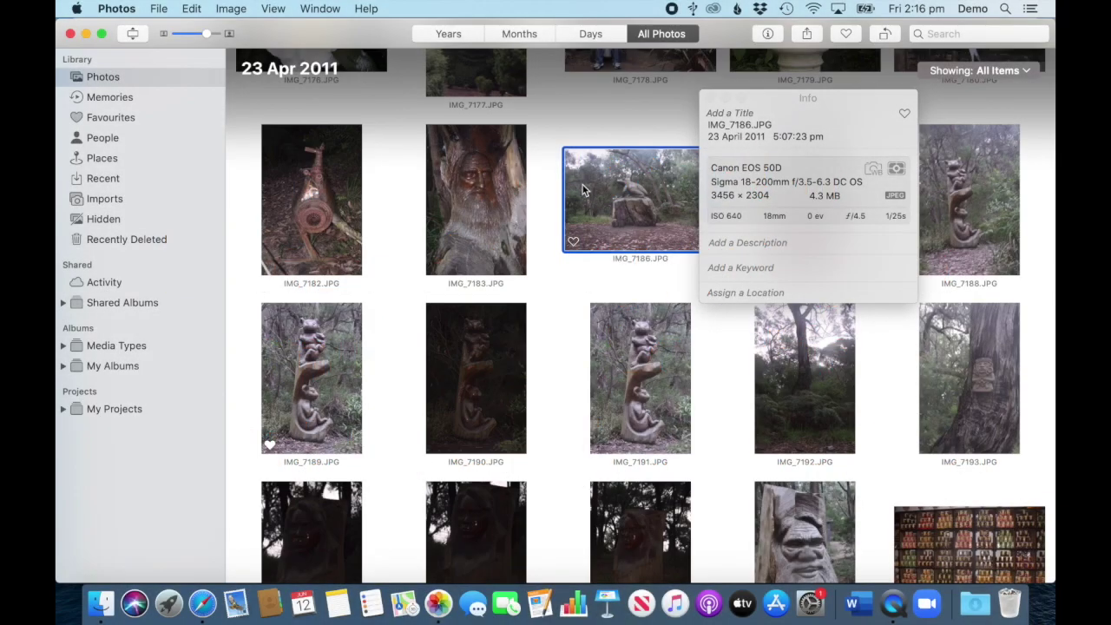
Open the Places map, zoom out and pan to show Europe and Asia.
{"action": "left_click", "coordinate": [103, 161]}
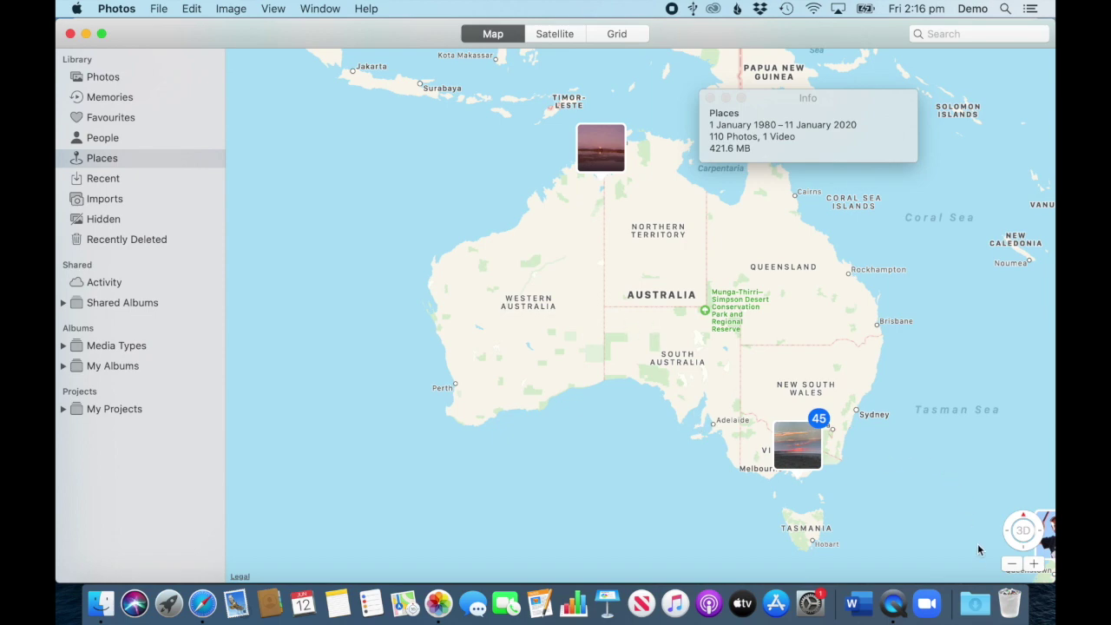
{"action": "left_click", "coordinate": [1012, 565]}
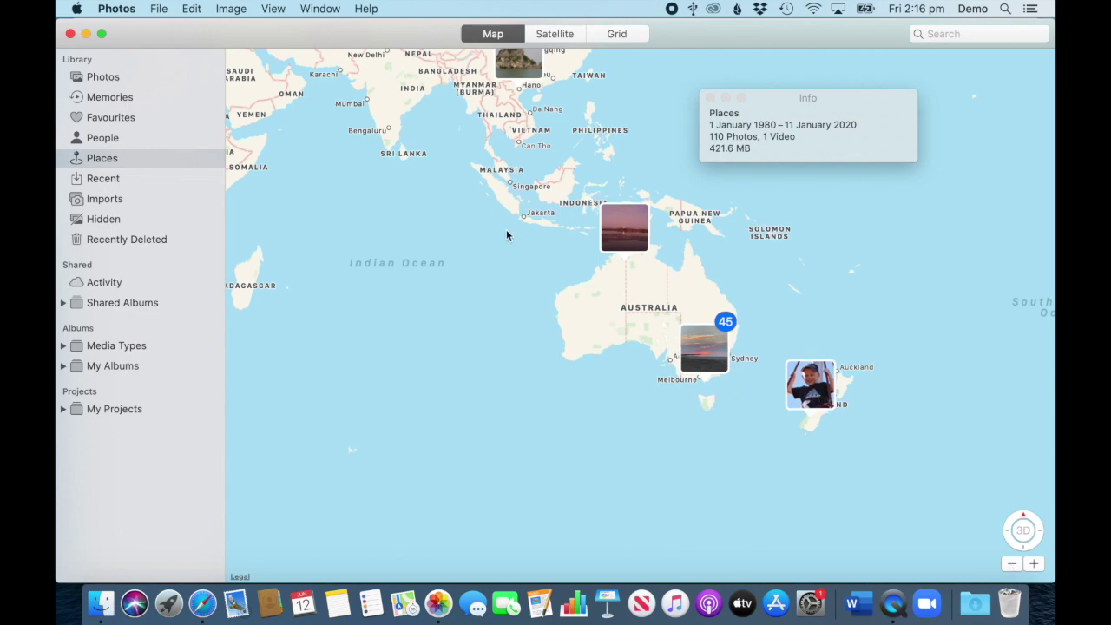
{"action": "left_click_drag", "start_coordinate": [512, 227], "coordinate": [827, 486]}
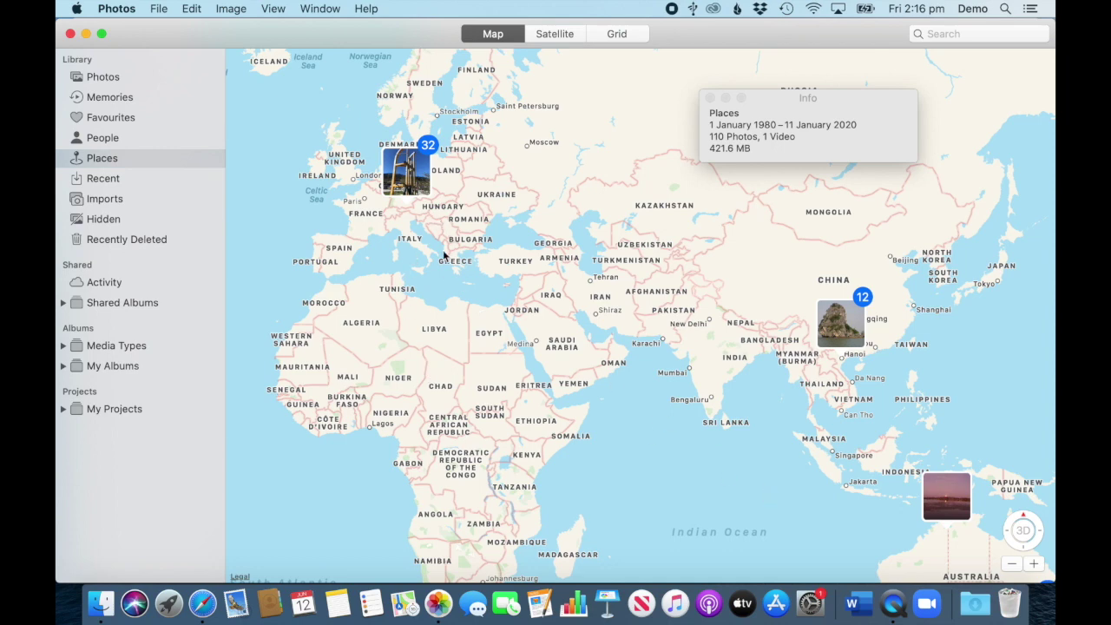
Browse the 32 Switzerland photos in the Europe cluster, then return to the map.
{"action": "double_click", "coordinate": [405, 177]}
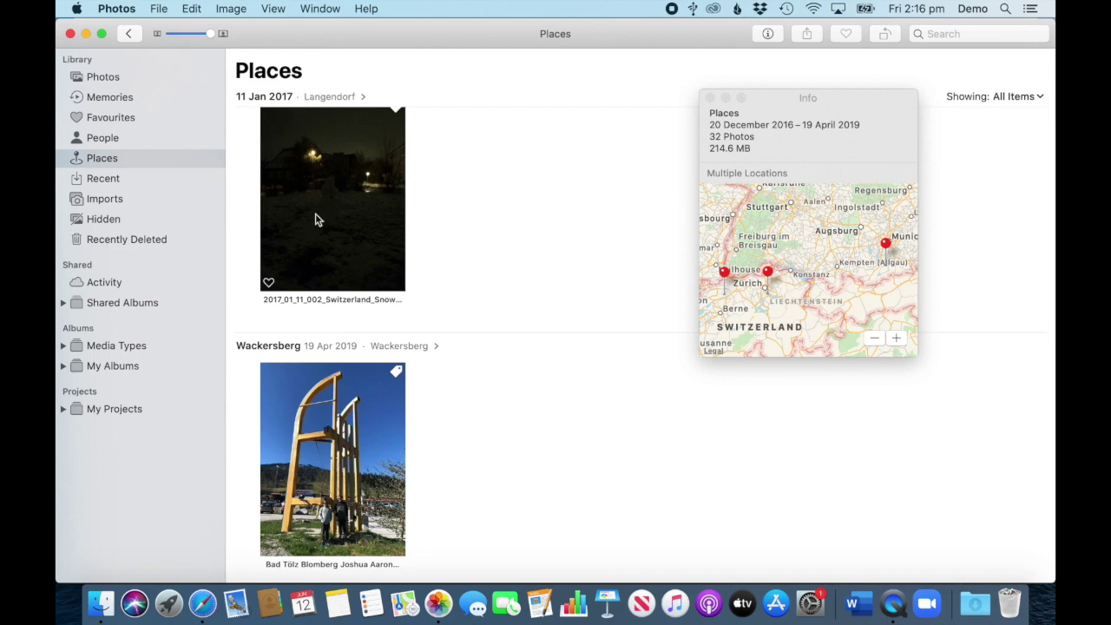
{"action": "scroll", "coordinate": [363, 312], "scroll_direction": "up", "scroll_amount": 10}
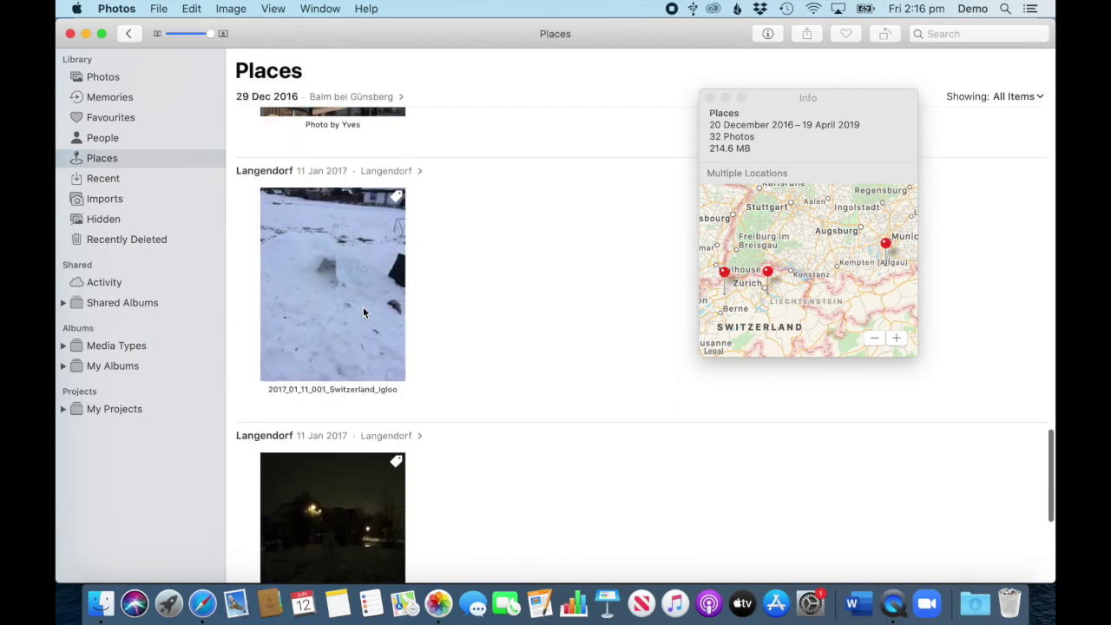
{"action": "scroll", "coordinate": [363, 312], "scroll_direction": "up", "scroll_amount": 10}
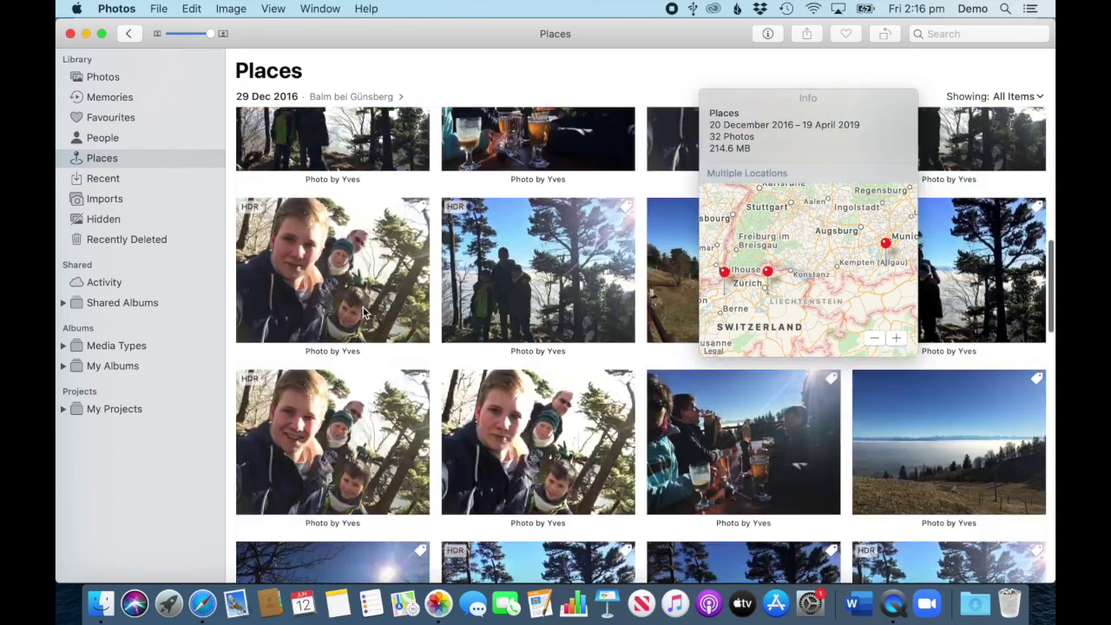
{"action": "scroll", "coordinate": [363, 312], "scroll_direction": "up", "scroll_amount": 5}
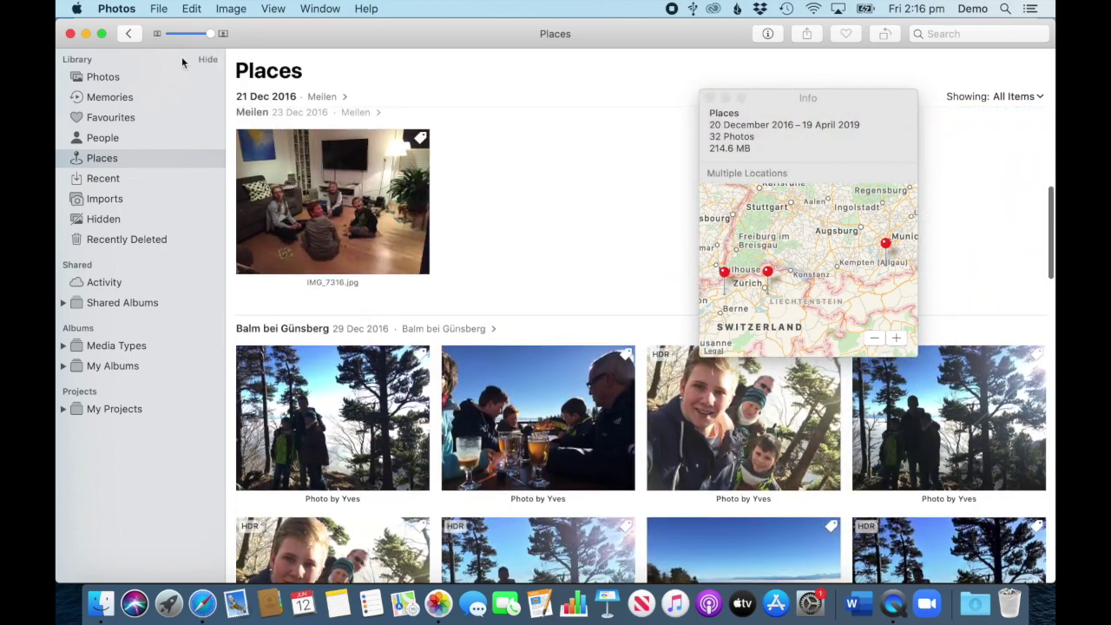
{"action": "left_click", "coordinate": [128, 33]}
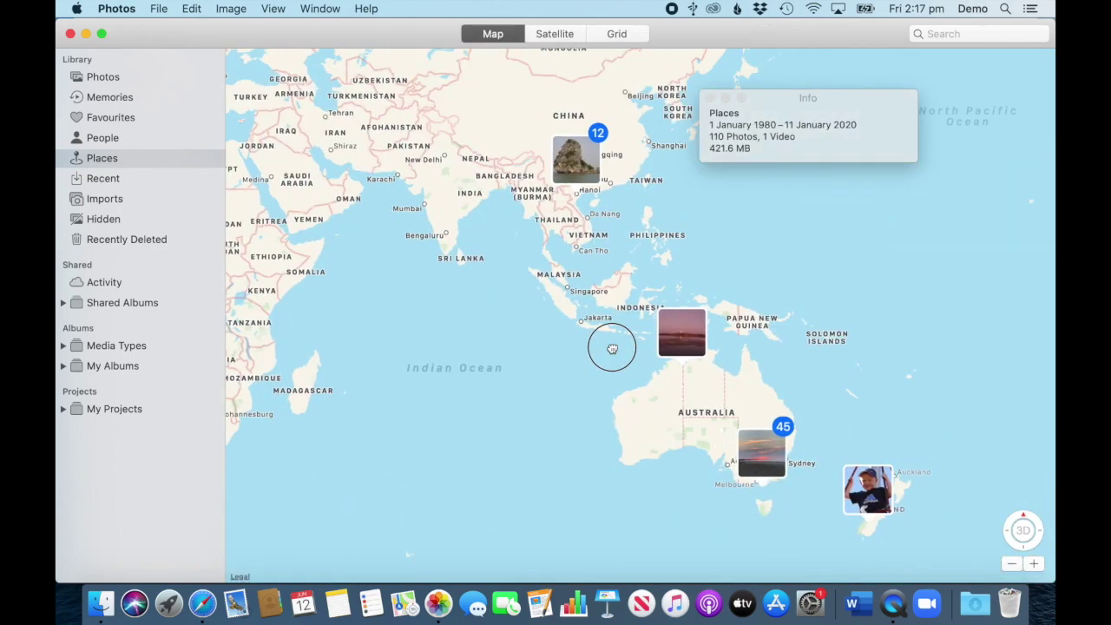
Pan and zoom the map in from Australia toward Victoria.
{"action": "left_click_drag", "start_coordinate": [611, 348], "coordinate": [461, 258]}
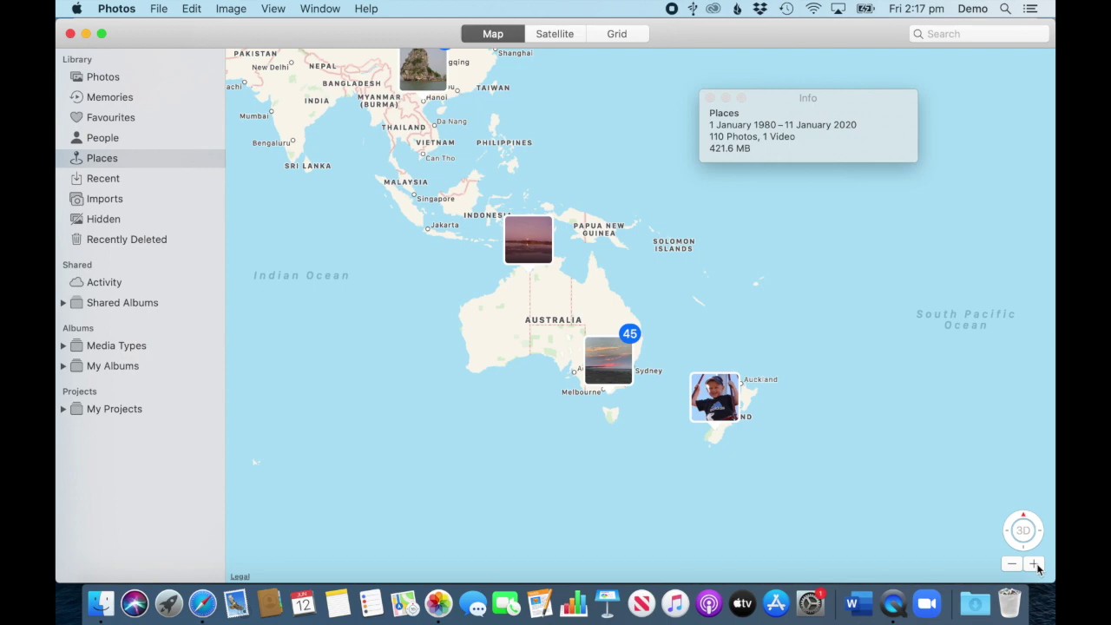
{"action": "left_click", "coordinate": [1035, 564]}
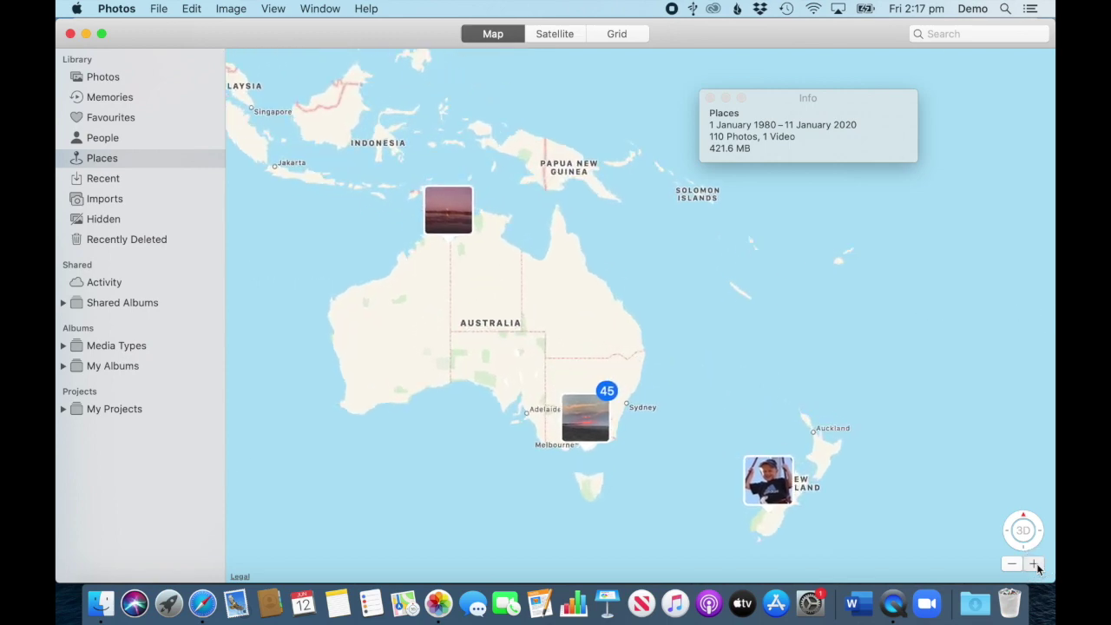
{"action": "left_click_drag", "start_coordinate": [770, 506], "coordinate": [791, 337]}
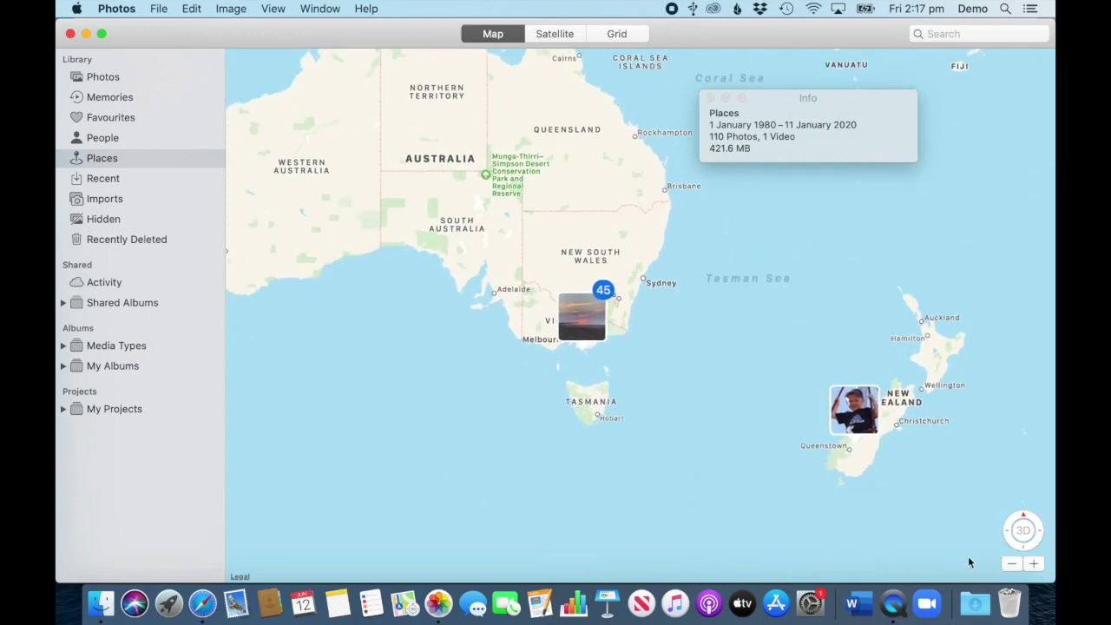
{"action": "left_click", "coordinate": [1034, 564]}
{"action": "left_click", "coordinate": [1034, 564]}
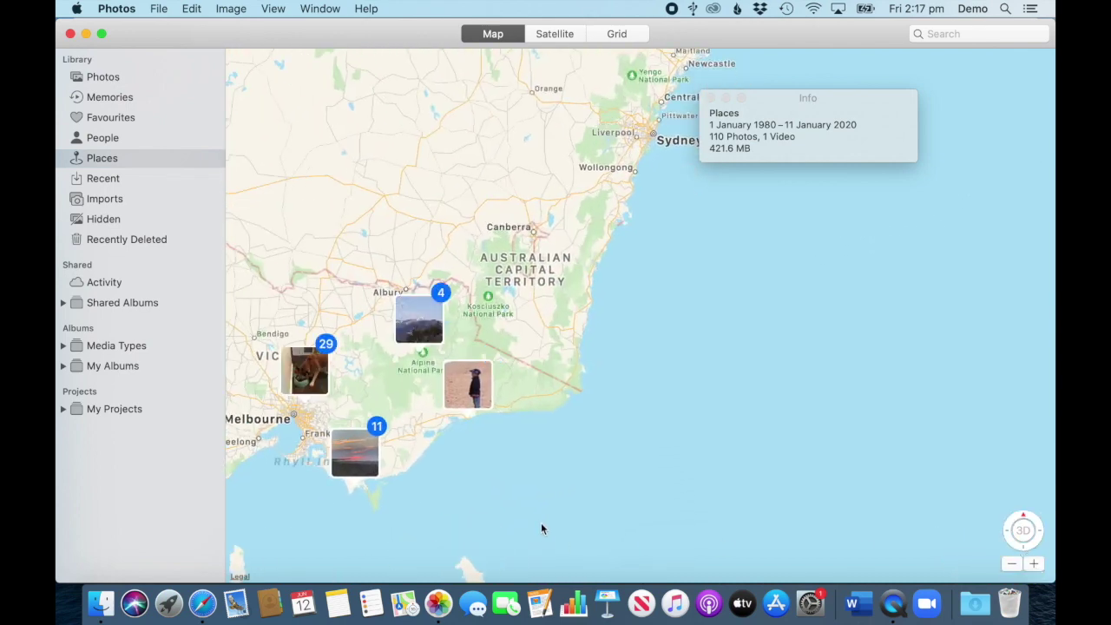
{"action": "left_click_drag", "start_coordinate": [561, 496], "coordinate": [758, 390]}
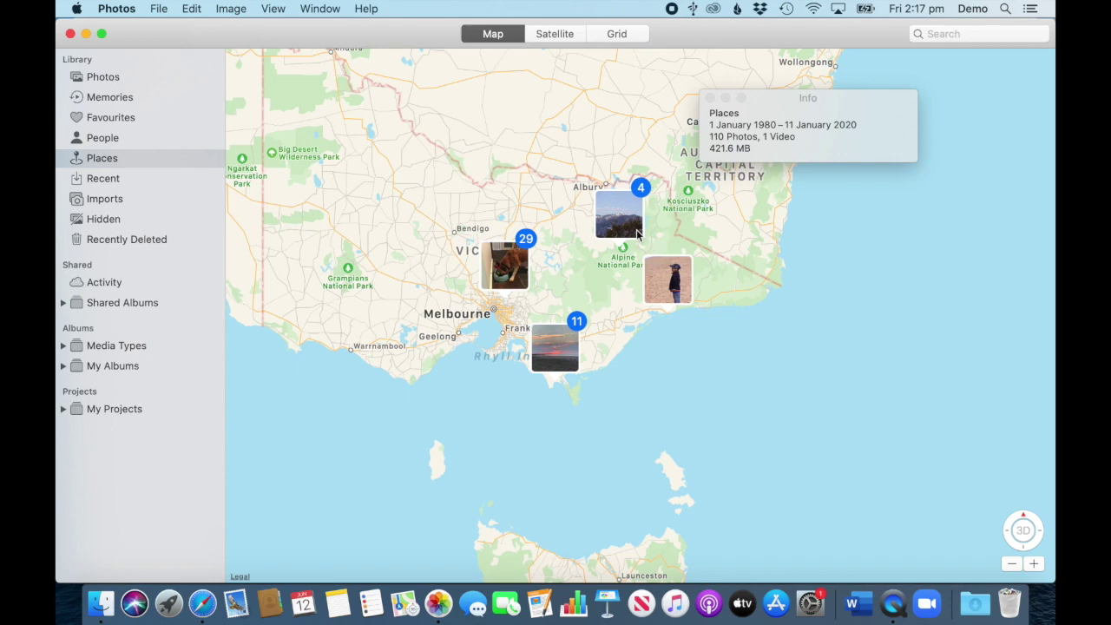
Zoom in around Melbourne and open the 13-photo cluster near Frankston.
{"action": "left_click", "coordinate": [1035, 564]}
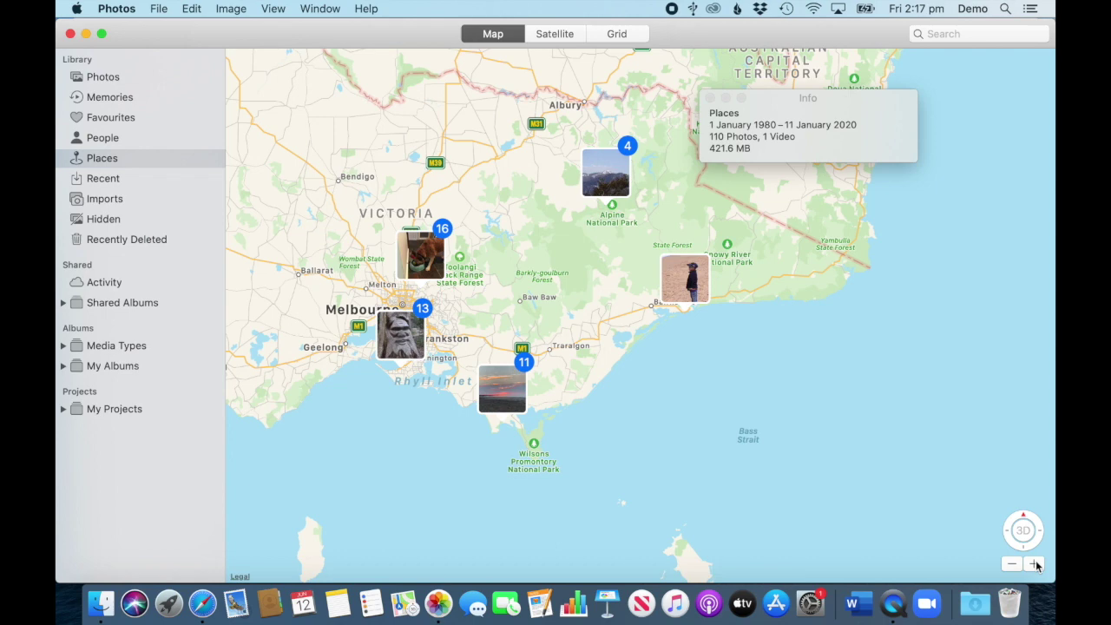
{"action": "left_click", "coordinate": [1034, 564]}
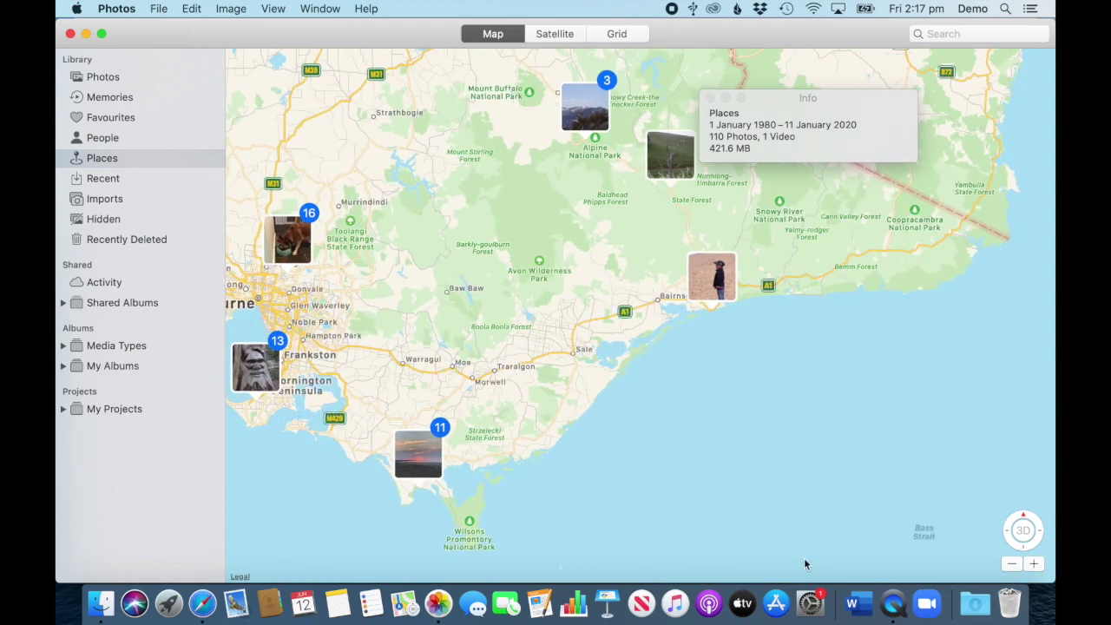
{"action": "left_click_drag", "start_coordinate": [712, 508], "coordinate": [888, 492]}
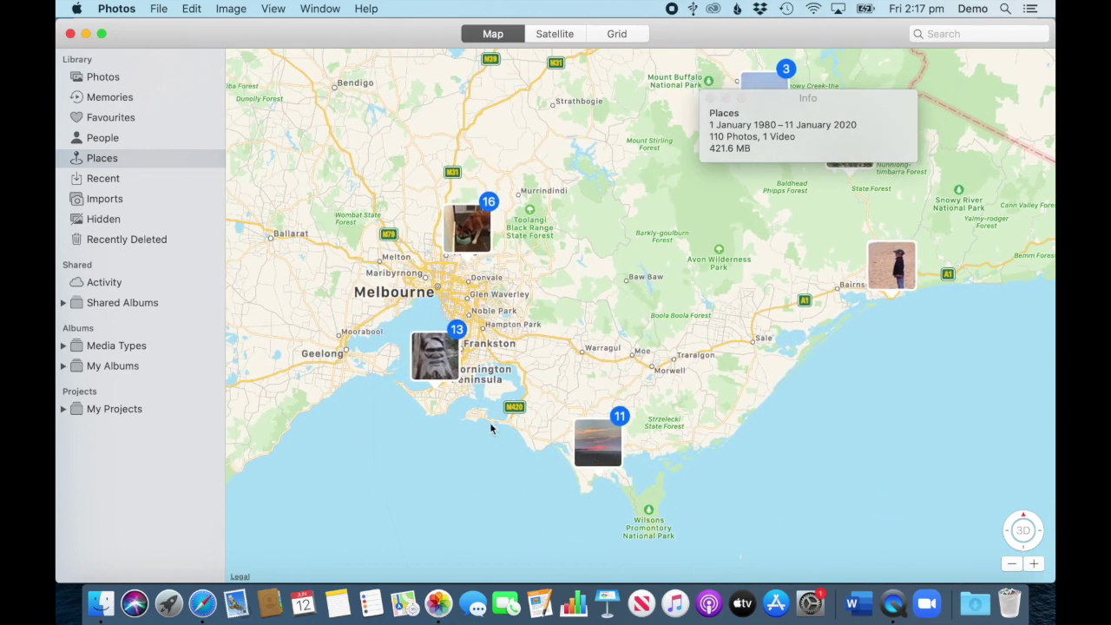
{"action": "left_click", "coordinate": [433, 363]}
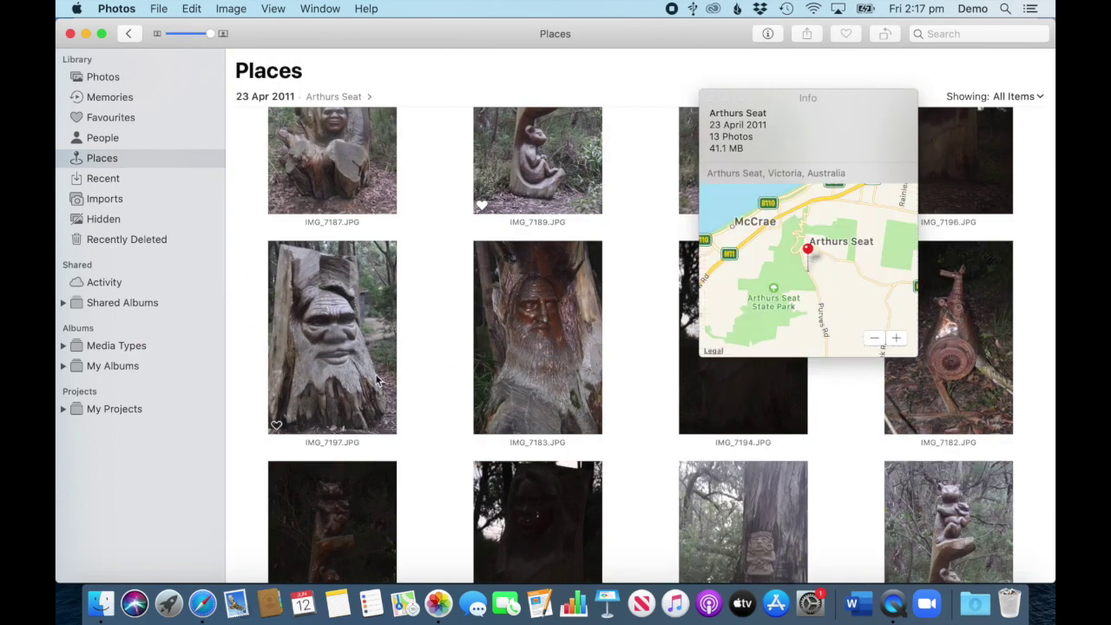
{"action": "scroll", "coordinate": [376, 379], "scroll_direction": "down", "scroll_amount": 3}
{"action": "scroll", "coordinate": [376, 379], "scroll_direction": "up", "scroll_amount": 5}
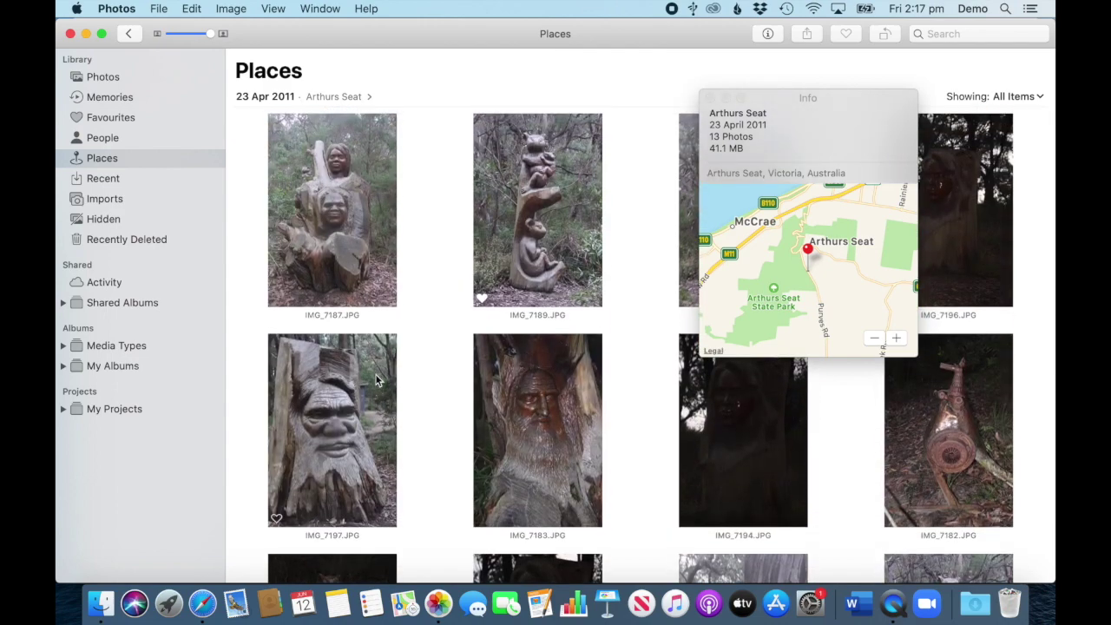